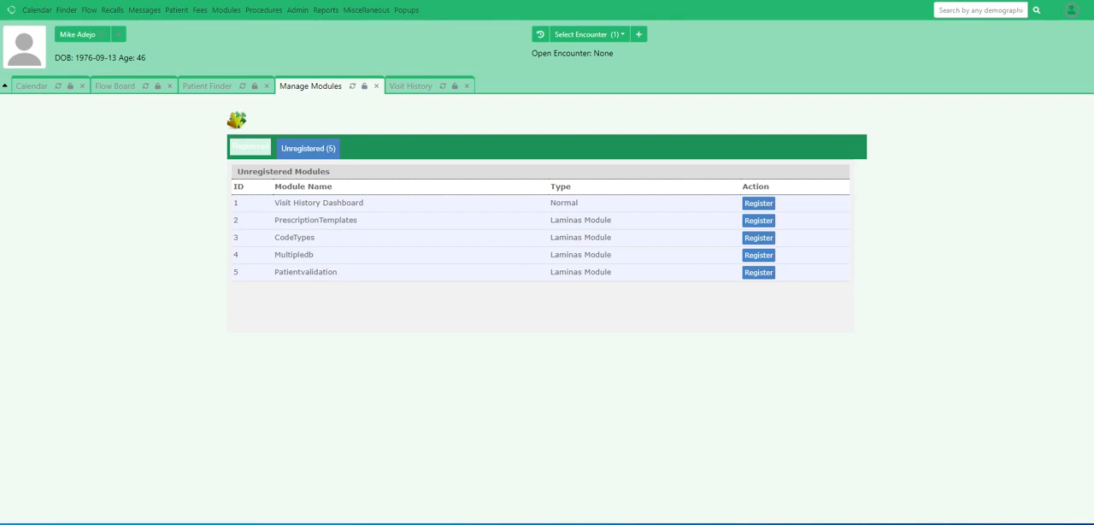
Activate the unregistered Visit History Dashboard module by registering, installing and enabling it
{"action": "left_click_drag", "start_coordinate": [274, 203], "coordinate": [365, 204]}
{"action": "left_click", "coordinate": [367, 204]}
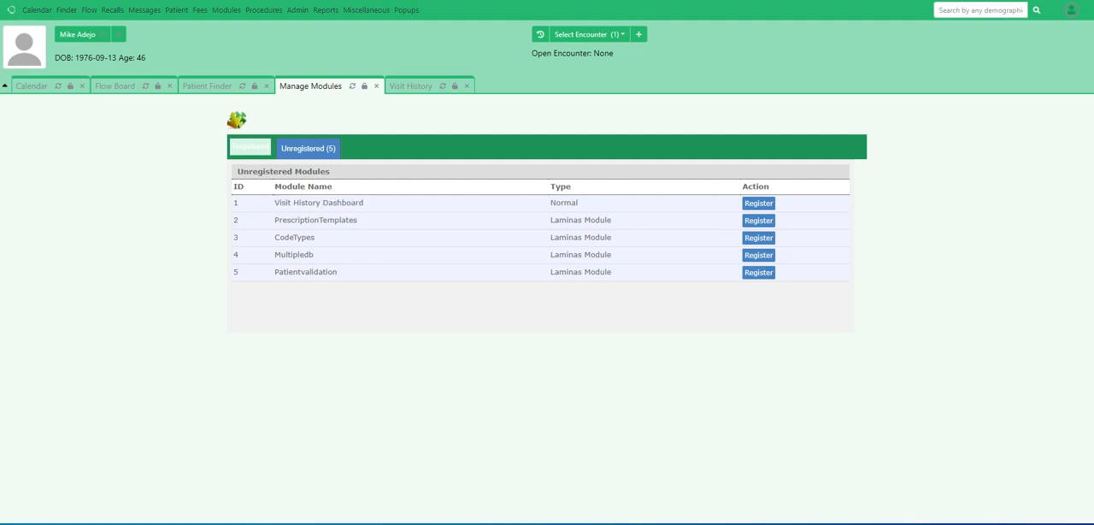
{"action": "left_click", "coordinate": [758, 203]}
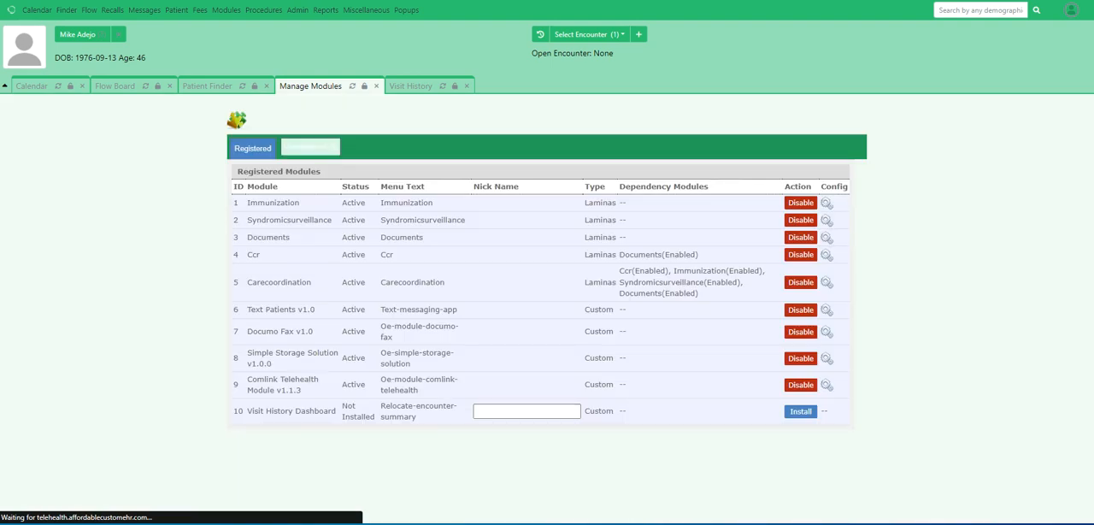
{"action": "left_click", "coordinate": [800, 412]}
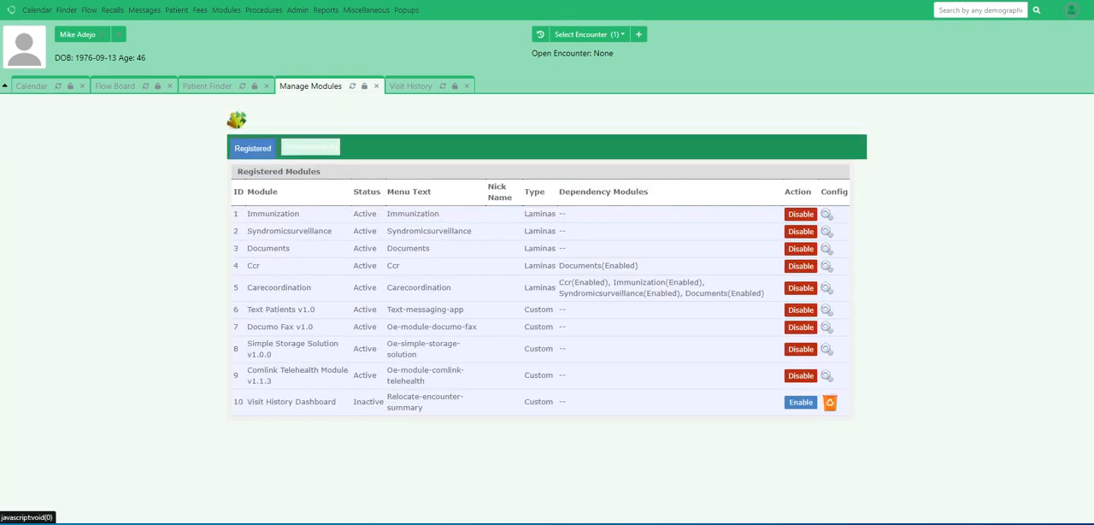
{"action": "left_click", "coordinate": [805, 402]}
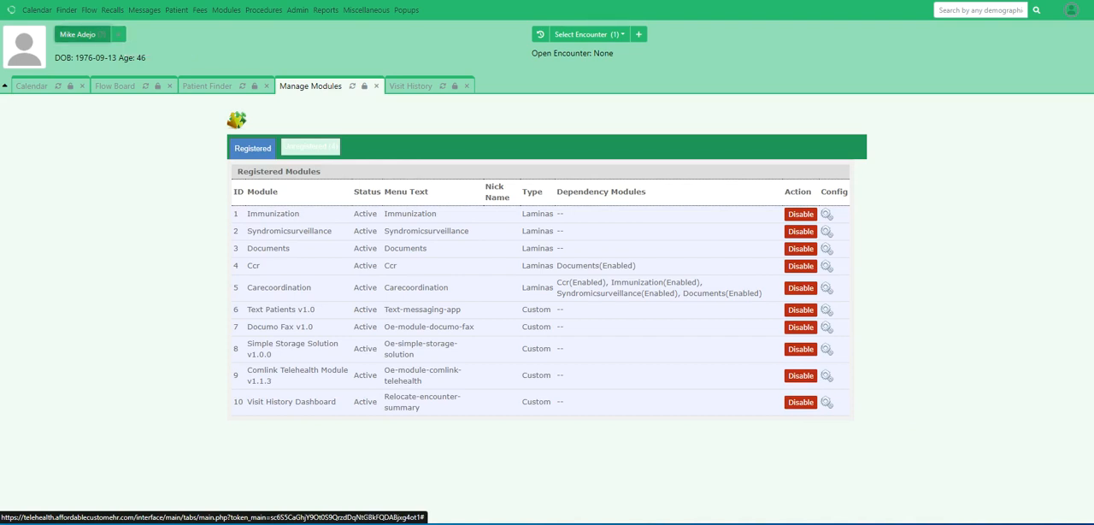
Open the current patient's dashboard and expand its Visit History section
{"action": "left_click", "coordinate": [77, 34]}
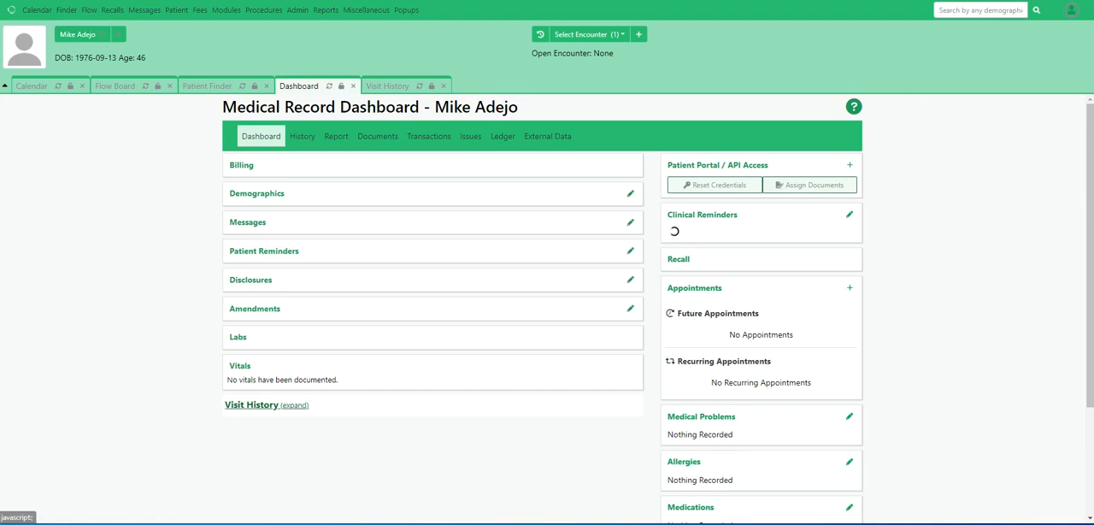
{"action": "left_click", "coordinate": [251, 405]}
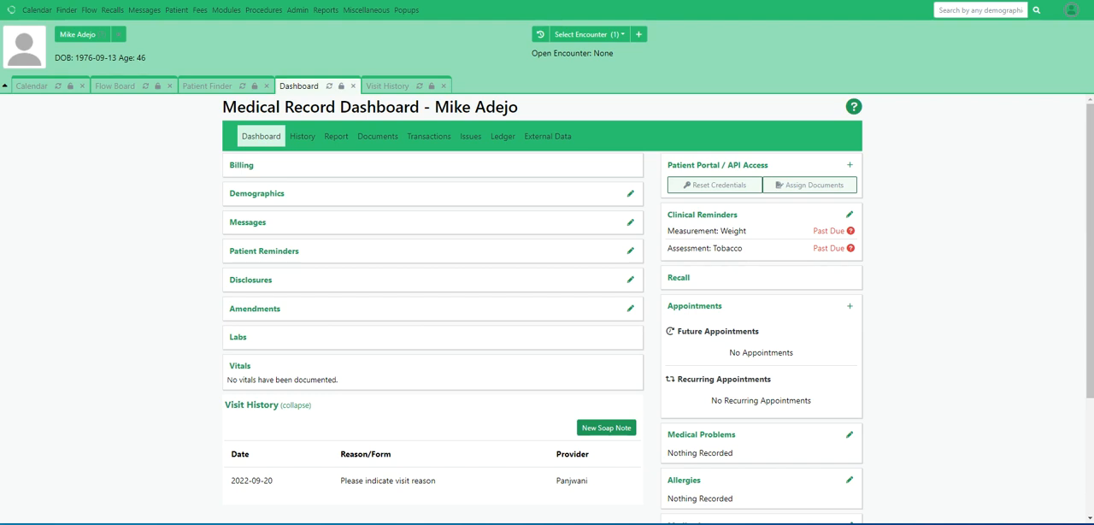
Clear the selected patient and open the appointment calendar
{"action": "left_click", "coordinate": [32, 86]}
{"action": "left_click", "coordinate": [119, 34]}
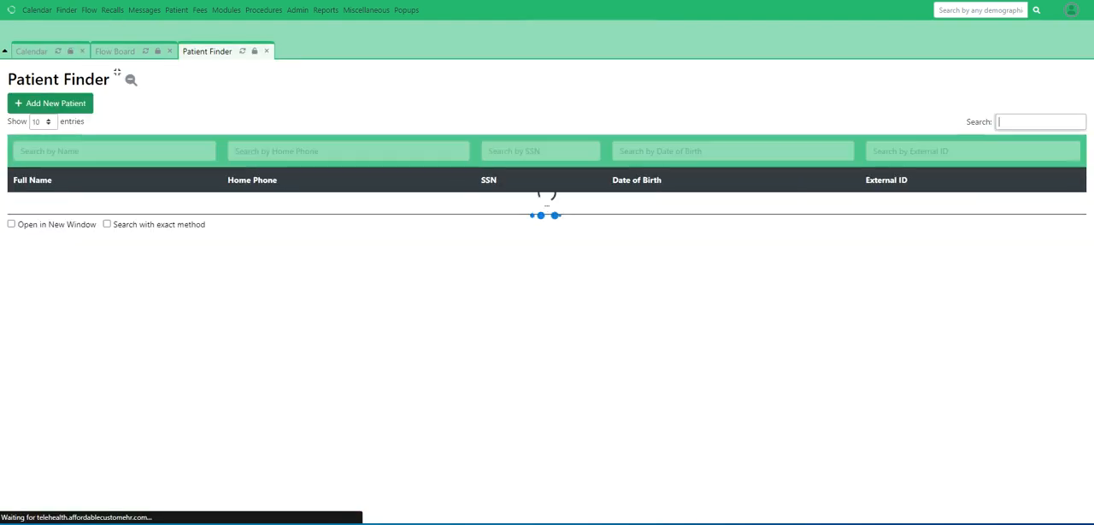
{"action": "left_click", "coordinate": [32, 51]}
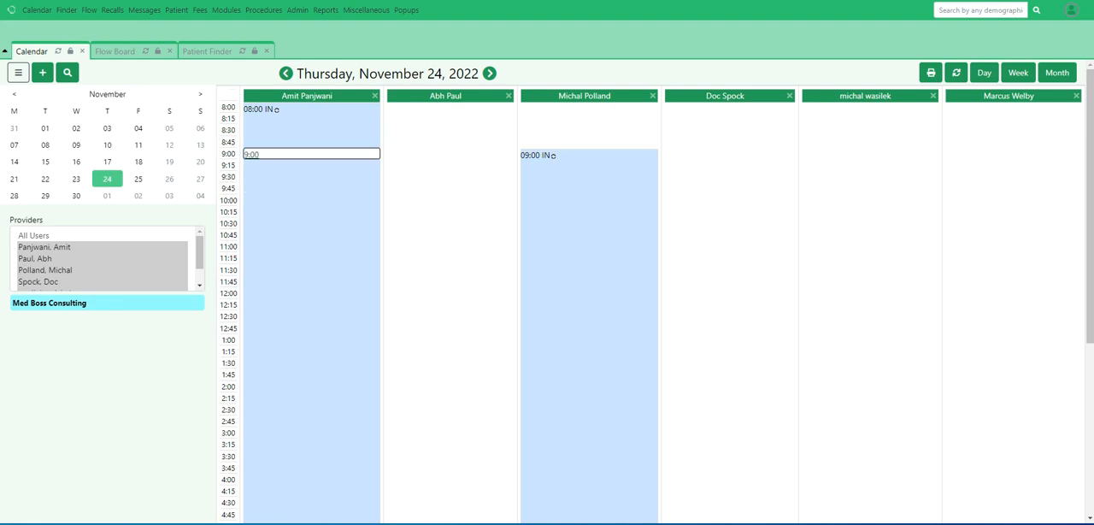
{"action": "scroll", "coordinate": [311, 256], "scroll_direction": "down", "scroll_amount": 3}
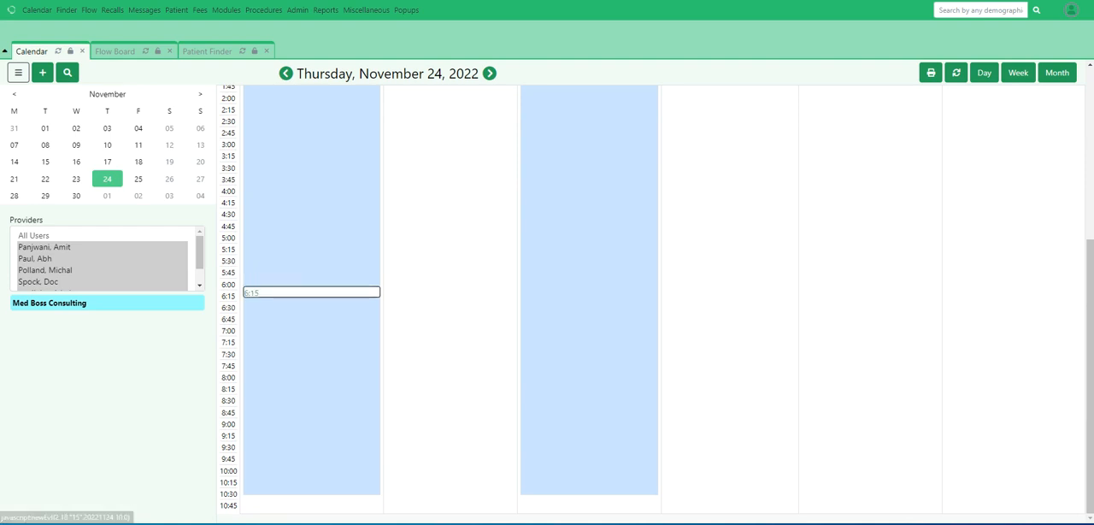
{"action": "left_click", "coordinate": [311, 281]}
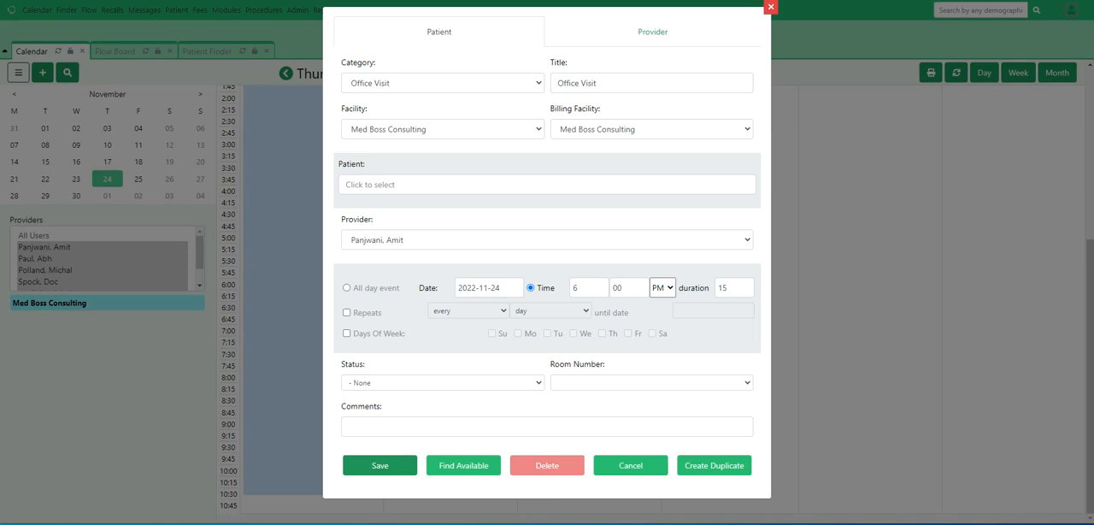
{"action": "left_click", "coordinate": [401, 185]}
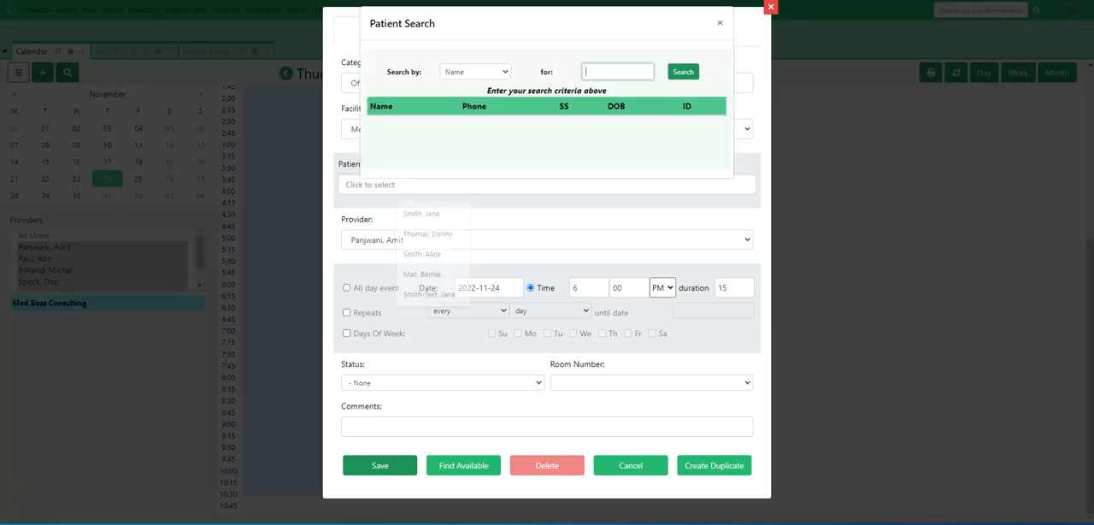
{"action": "left_click", "coordinate": [617, 72]}
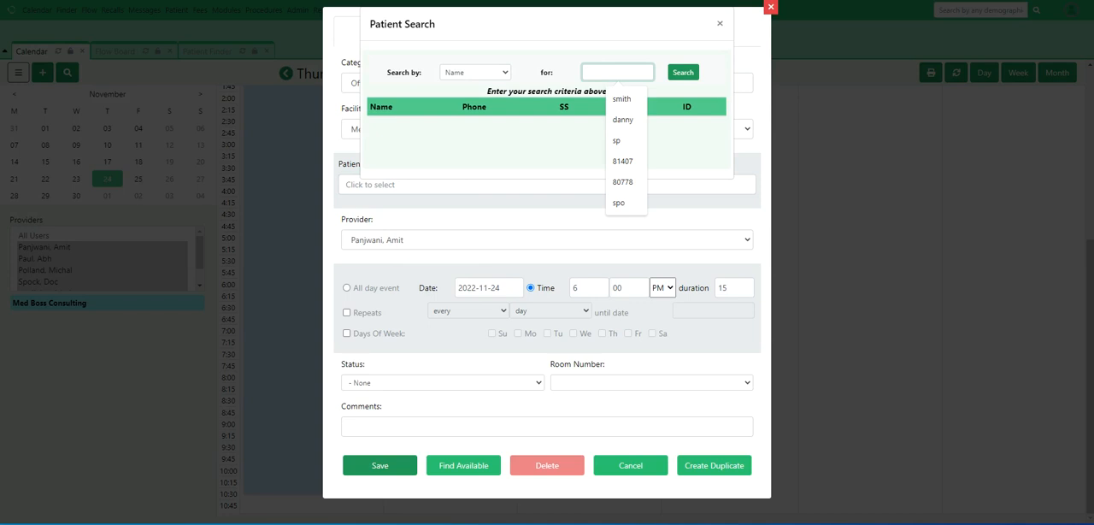
{"action": "type", "text": "h"}
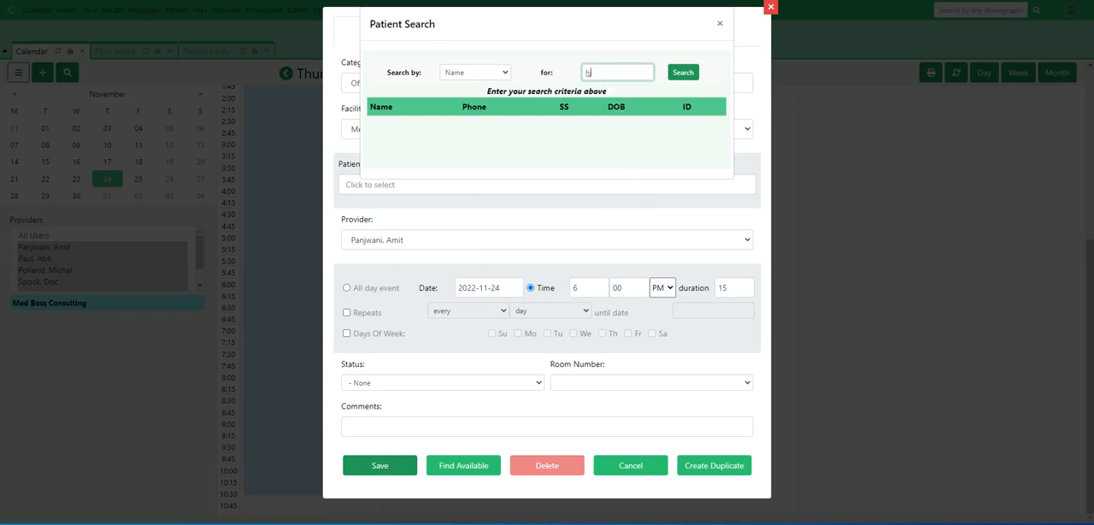
{"action": "key", "text": "Return"}
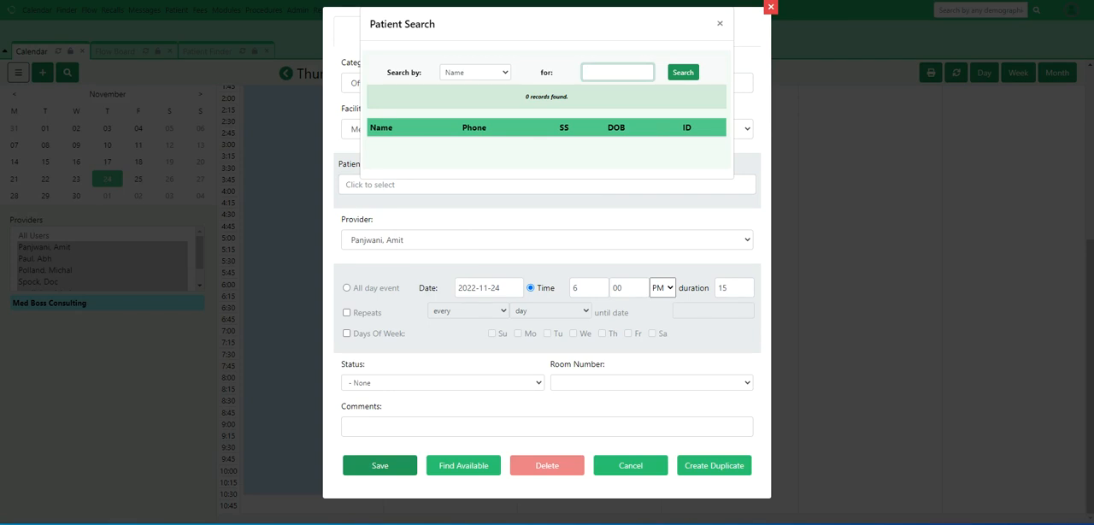
{"action": "left_click", "coordinate": [720, 23]}
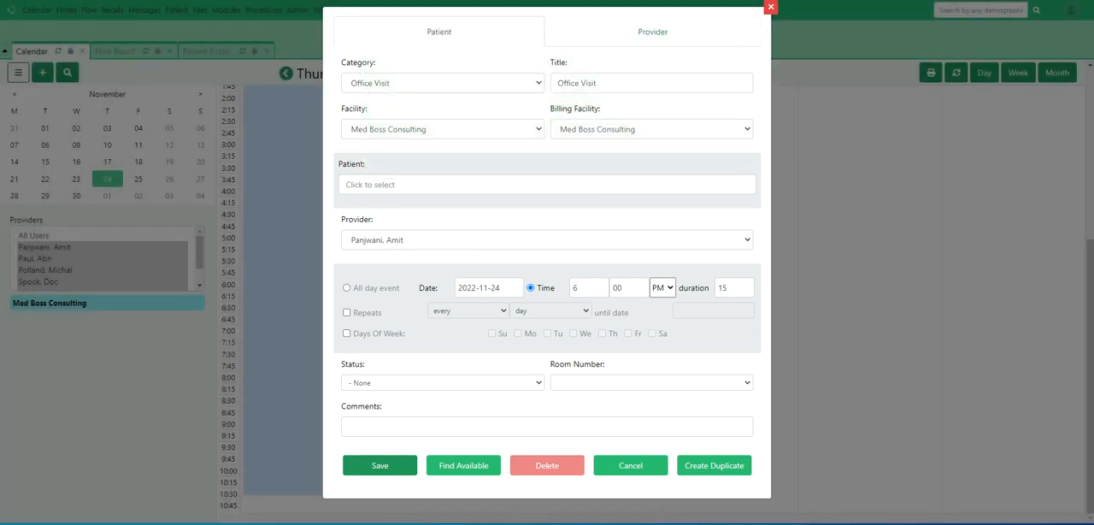
{"action": "left_click", "coordinate": [771, 7]}
{"action": "scroll", "coordinate": [589, 299], "scroll_direction": "up", "scroll_amount": 4}
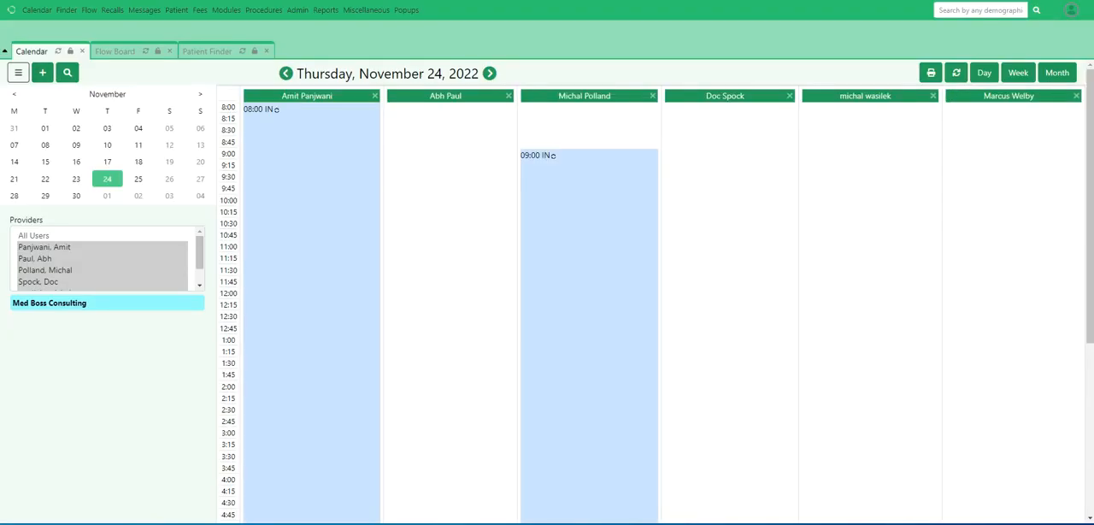
{"action": "left_click", "coordinate": [207, 51]}
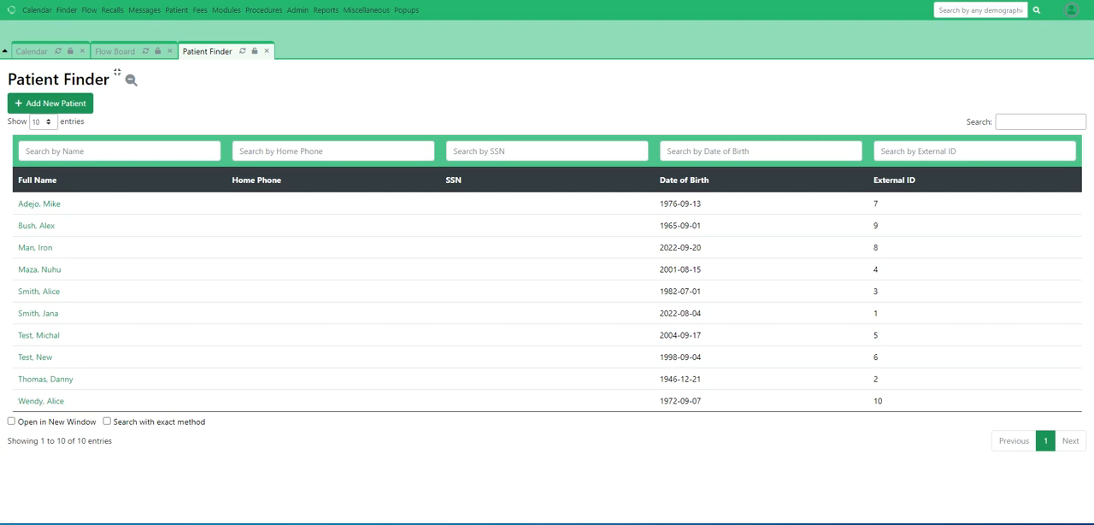
{"action": "left_click", "coordinate": [32, 52]}
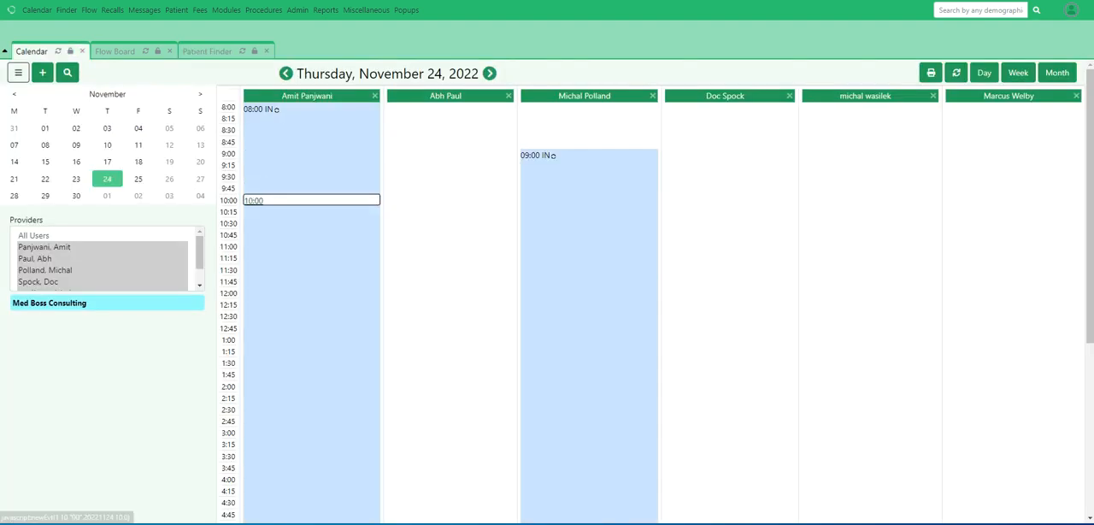
Book a 15-minute Office Visit at 6:00 PM on 2022-11-24 with the first provider for the previously open patient, found by first name
{"action": "scroll", "coordinate": [256, 417], "scroll_direction": "down", "scroll_amount": 3}
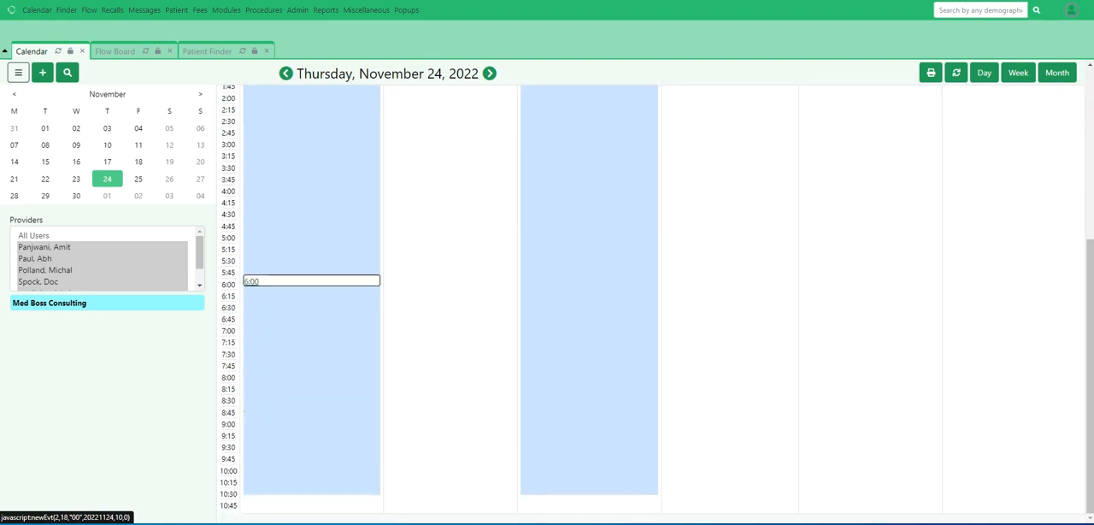
{"action": "left_click", "coordinate": [282, 280]}
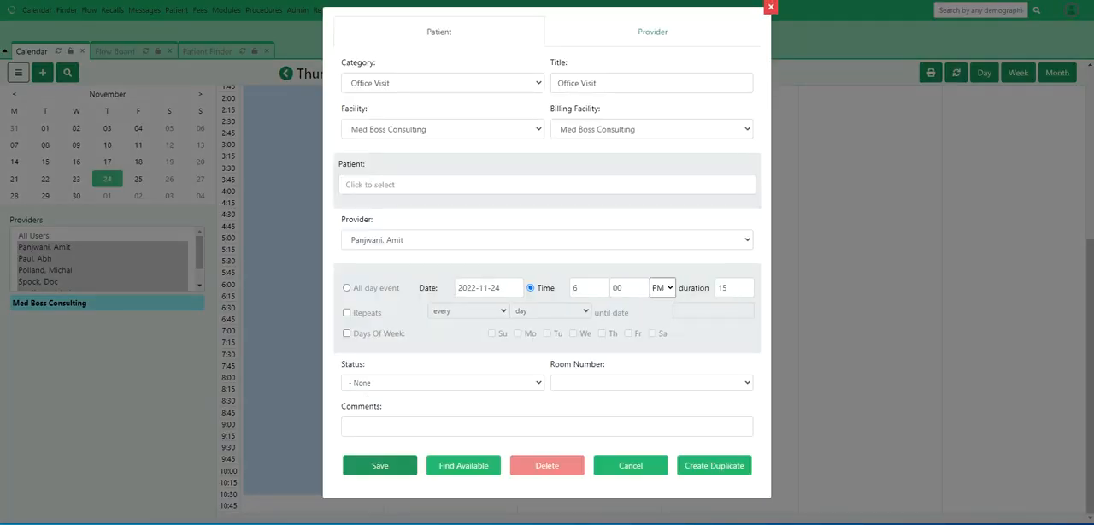
{"action": "left_click", "coordinate": [401, 185]}
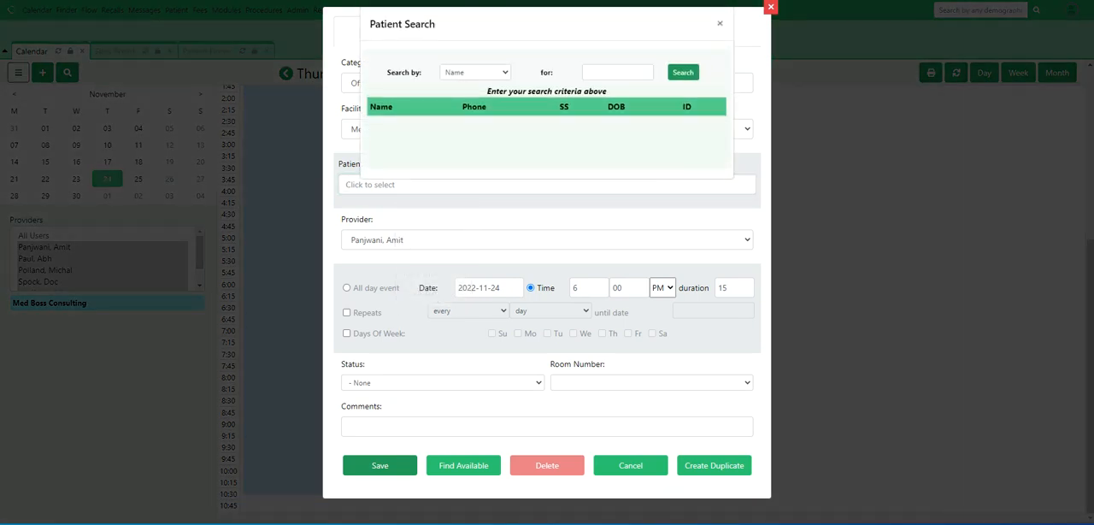
{"action": "left_click", "coordinate": [617, 73]}
{"action": "type", "text": "mike"}
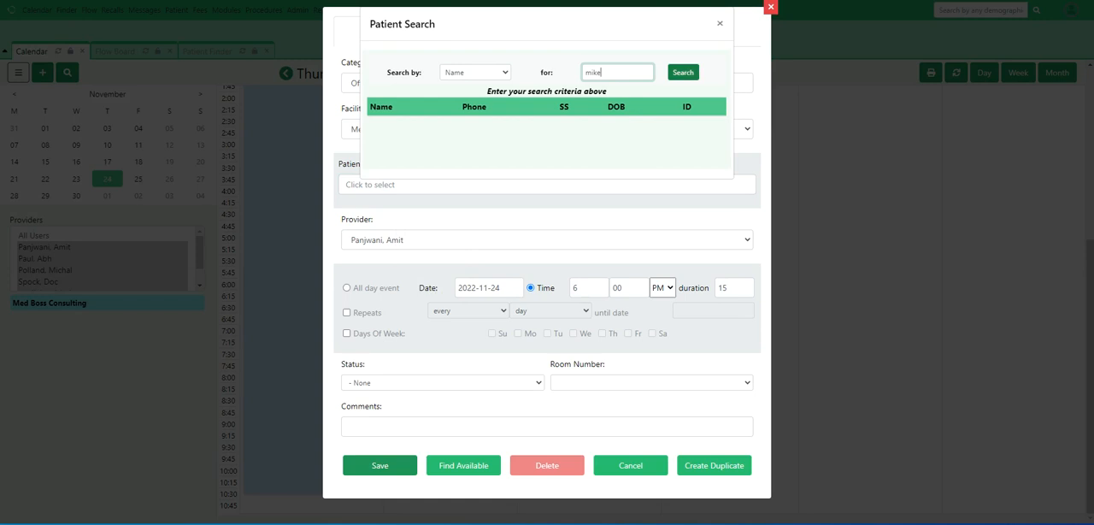
{"action": "left_click", "coordinate": [683, 71]}
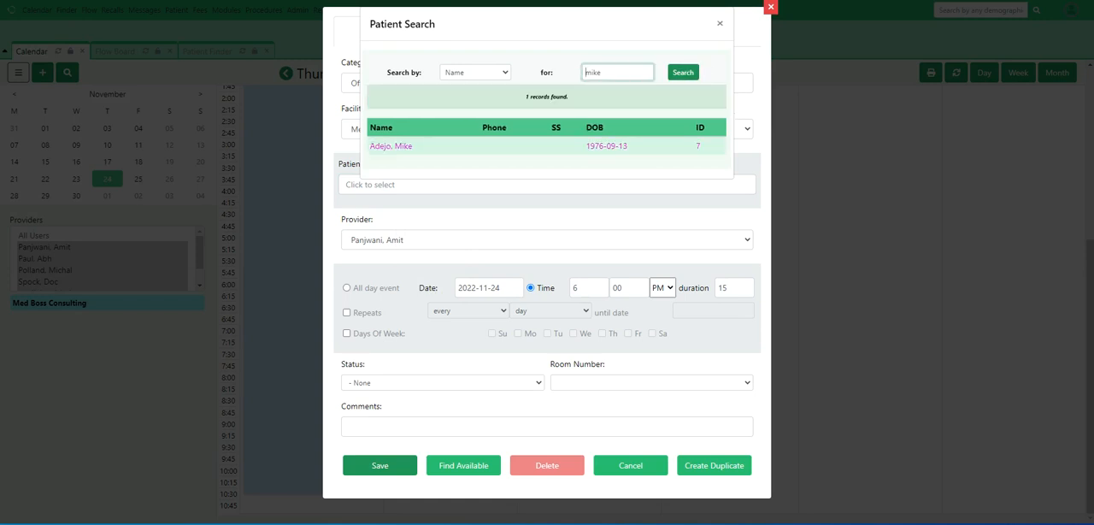
{"action": "left_click", "coordinate": [391, 146]}
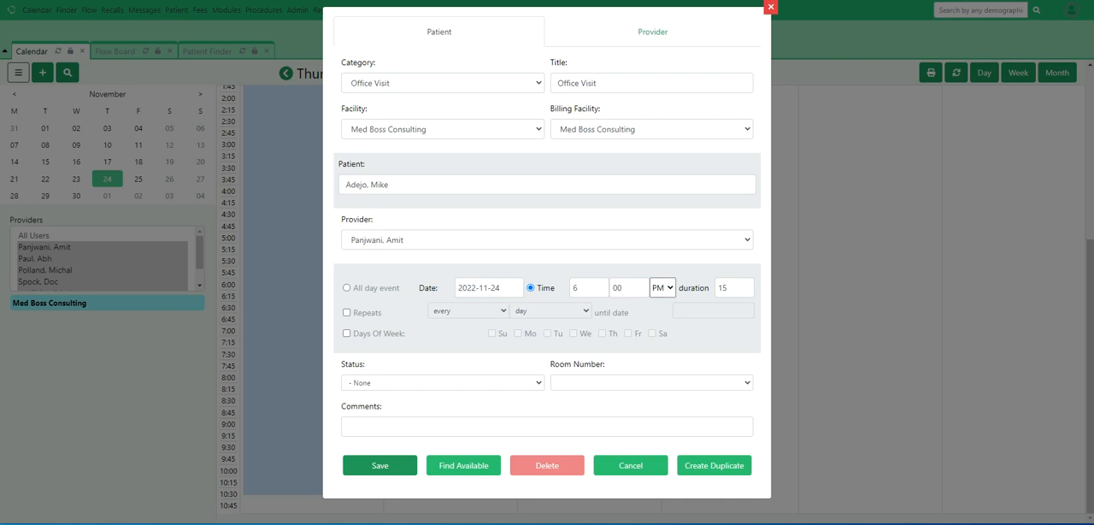
{"action": "left_click", "coordinate": [443, 383]}
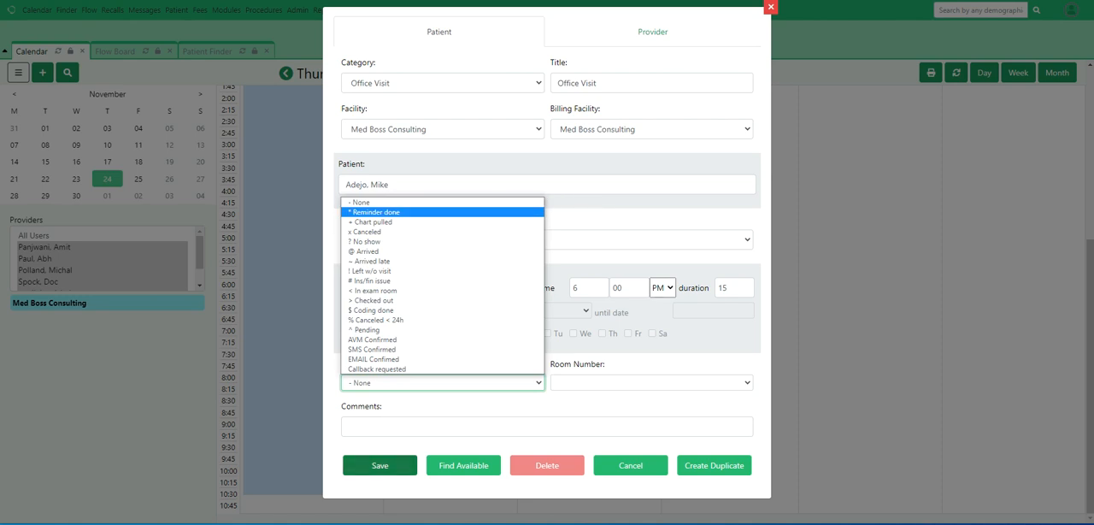
{"action": "left_click", "coordinate": [380, 465]}
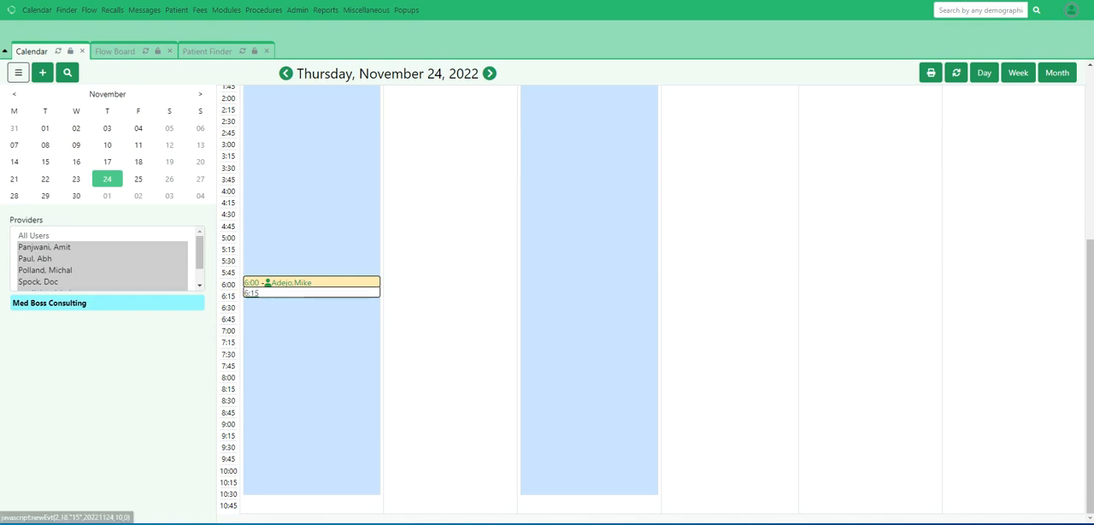
Set the 6:00 PM appointment's status to Arrived and save it, acknowledging the new encounter
{"action": "left_click", "coordinate": [295, 281]}
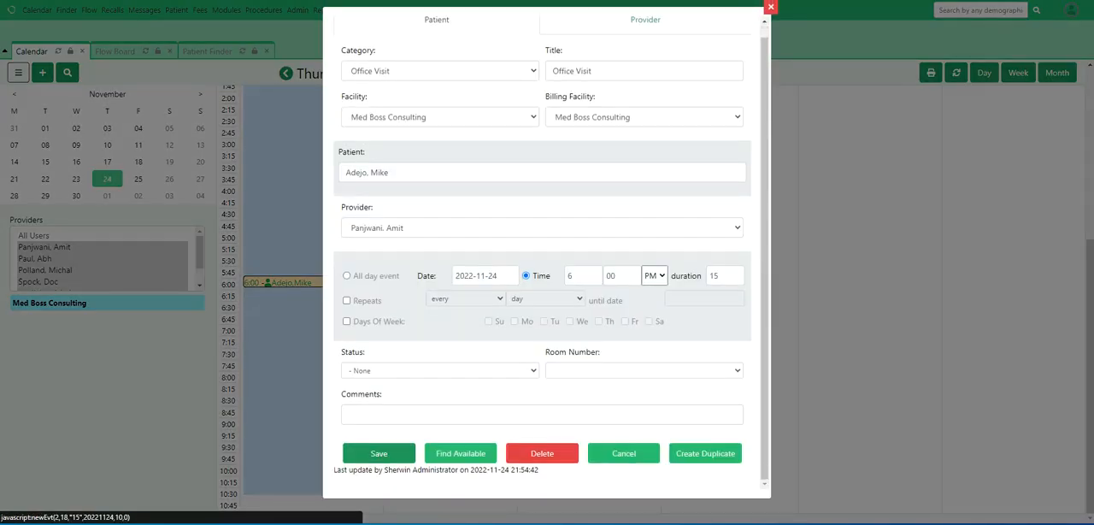
{"action": "left_click", "coordinate": [439, 370]}
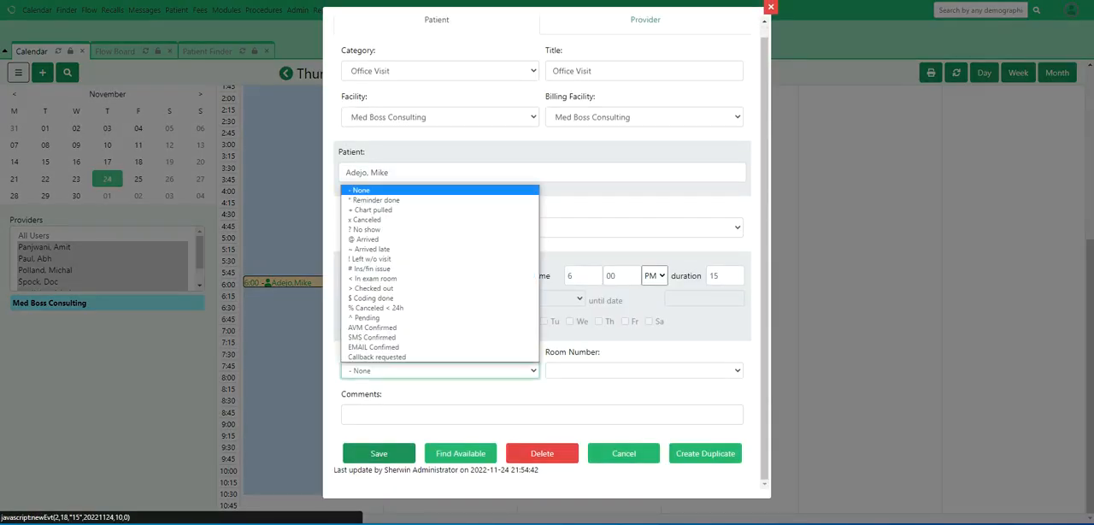
{"action": "key", "text": "Return"}
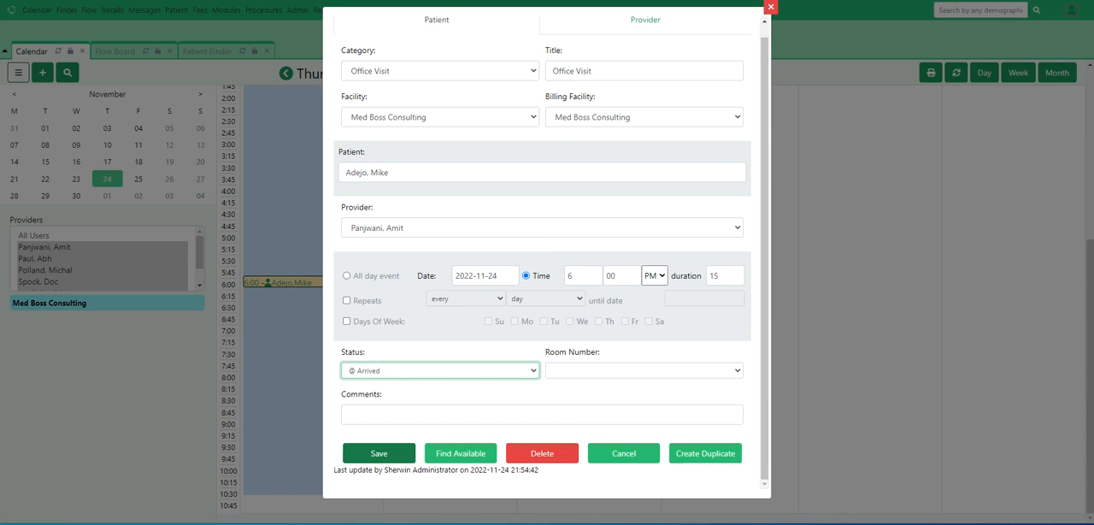
{"action": "left_click", "coordinate": [379, 453]}
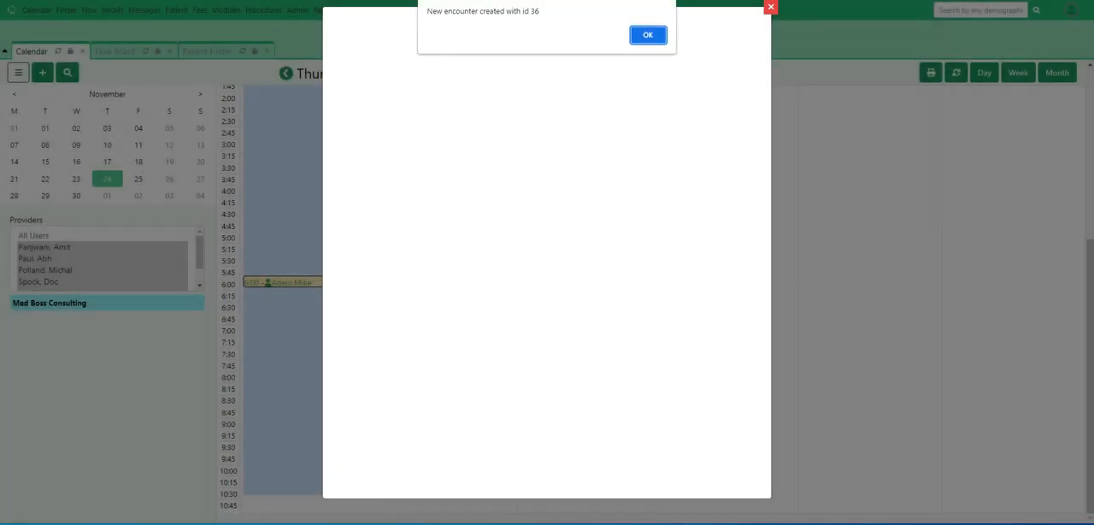
{"action": "key", "text": "Return"}
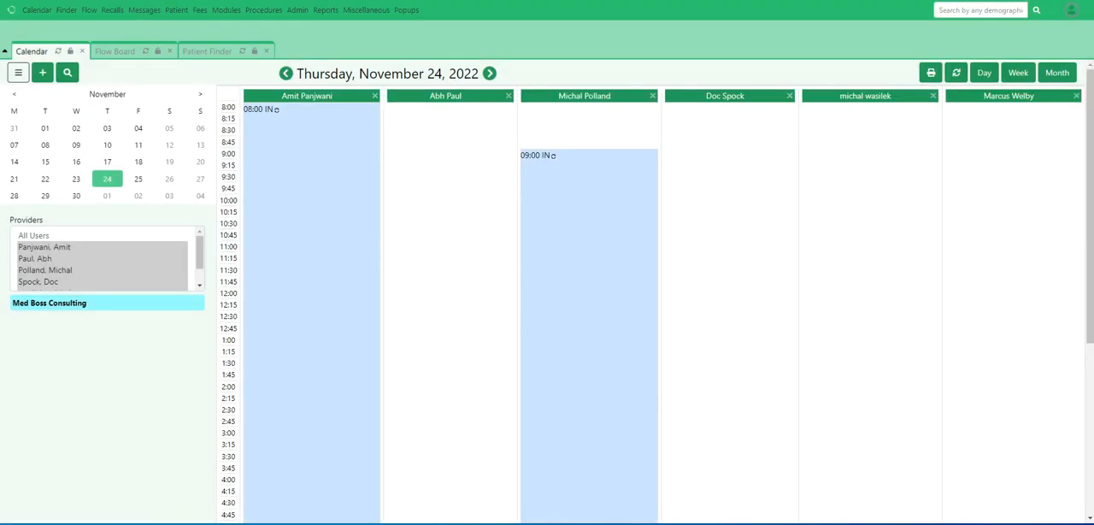
Open the patient's dashboard from the 6:00 PM appointment and examine the 2022-11-24 entry in Visit History
{"action": "scroll", "coordinate": [308, 333], "scroll_direction": "down", "scroll_amount": 3}
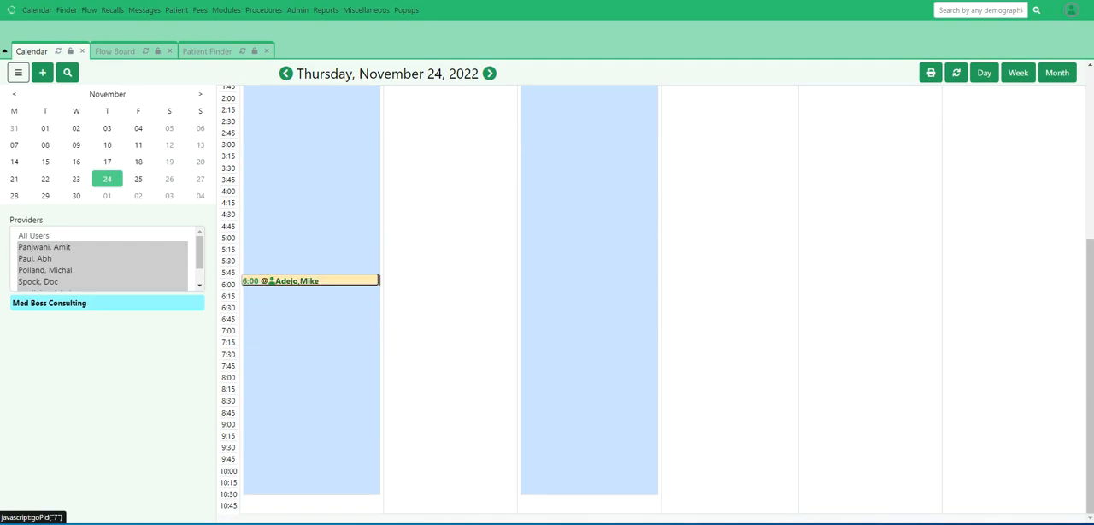
{"action": "left_click", "coordinate": [297, 281]}
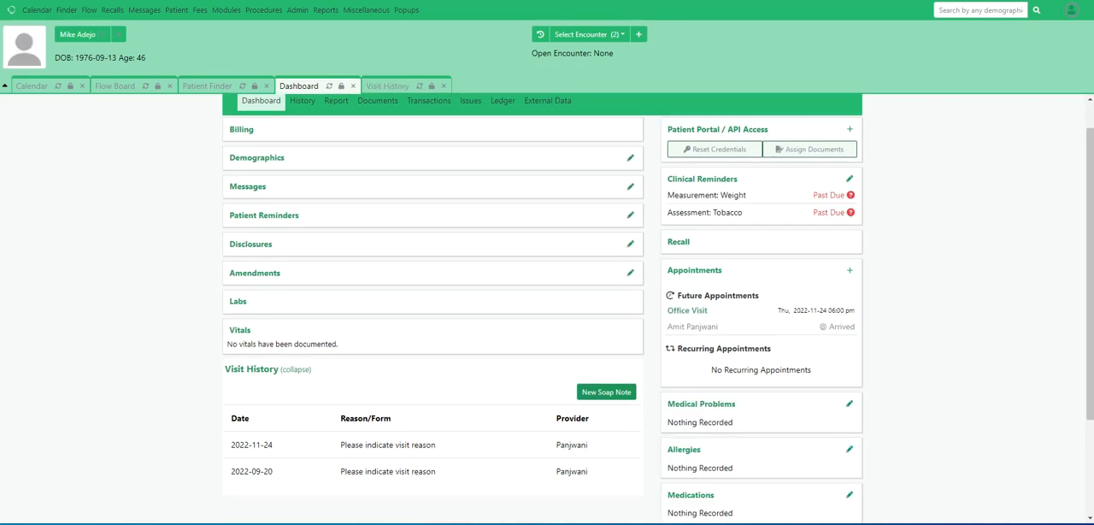
{"action": "left_click_drag", "start_coordinate": [274, 445], "coordinate": [235, 445]}
{"action": "left_click", "coordinate": [236, 445]}
Start a new SOAP note from the Visit History section and review its Subjective, Objective, Assessment and Plan fields
{"action": "left_click", "coordinate": [606, 392]}
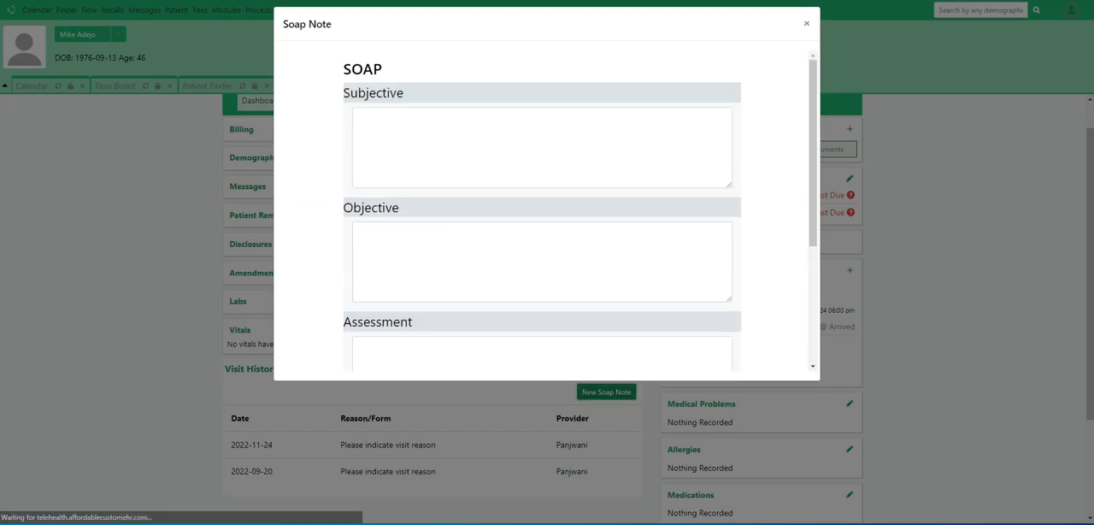
{"action": "scroll", "coordinate": [542, 274], "scroll_direction": "down", "scroll_amount": 2}
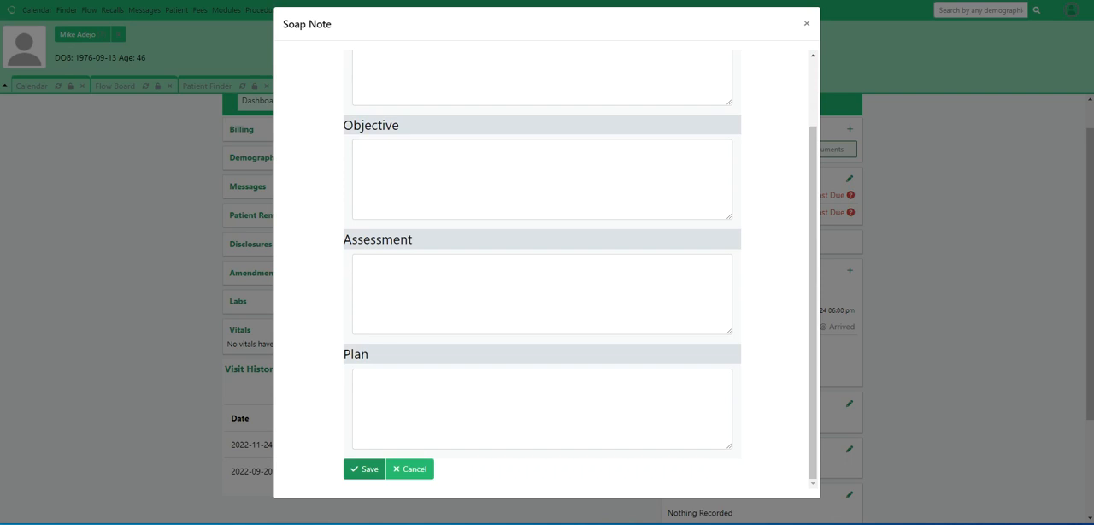
{"action": "scroll", "coordinate": [542, 274], "scroll_direction": "up", "scroll_amount": 2}
{"action": "scroll", "coordinate": [541, 270], "scroll_direction": "down", "scroll_amount": 1}
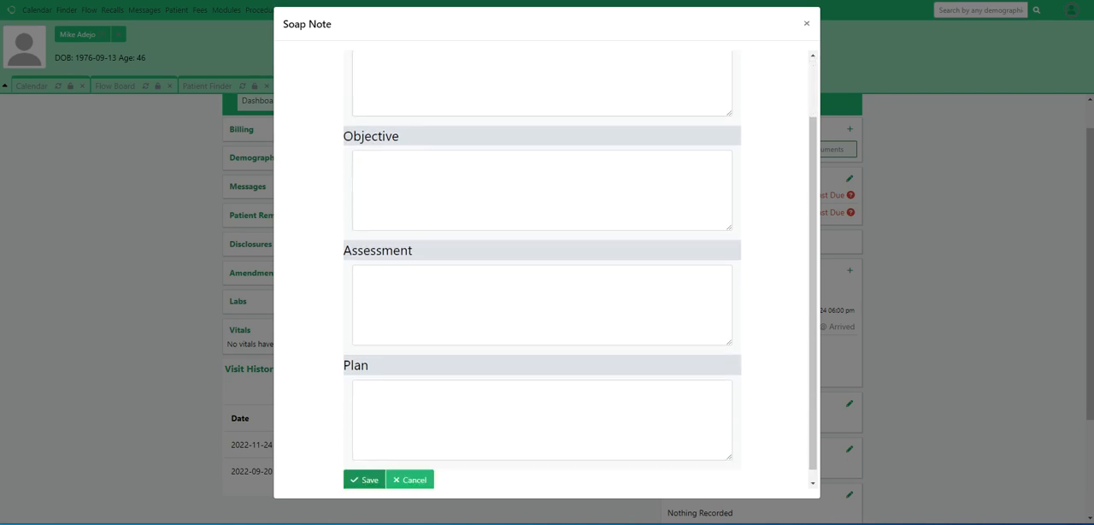
{"action": "scroll", "coordinate": [542, 270], "scroll_direction": "up", "scroll_amount": 1}
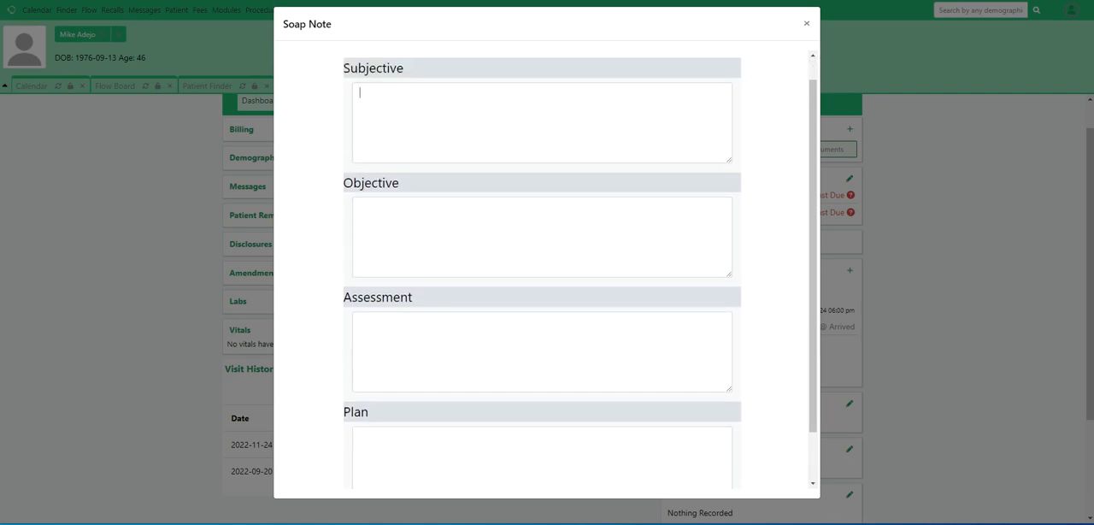
Open the template editor for the Subjective field, close it without inserting anything, and save the blank SOAP note
{"action": "double_click", "coordinate": [541, 122]}
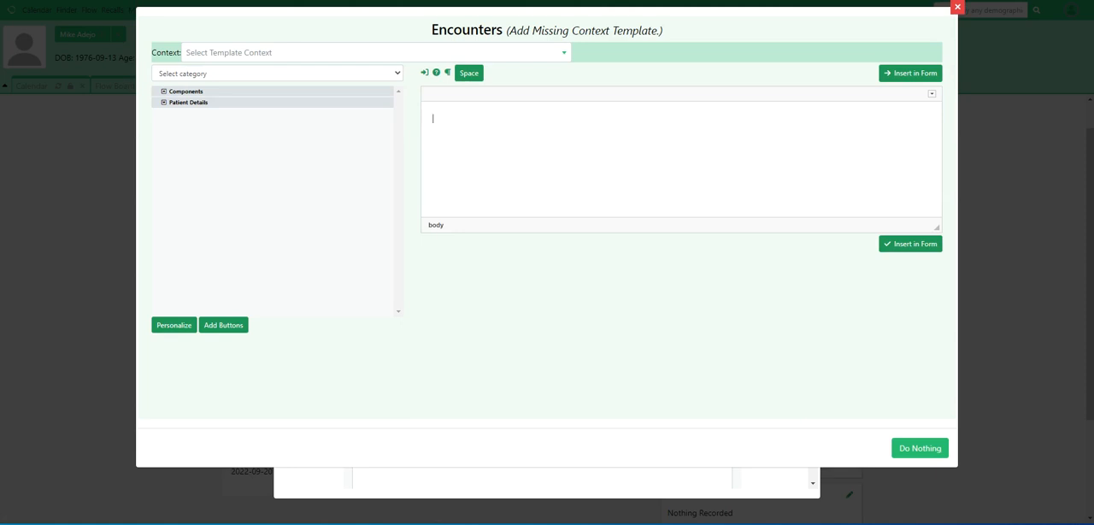
{"action": "key", "text": "Escape"}
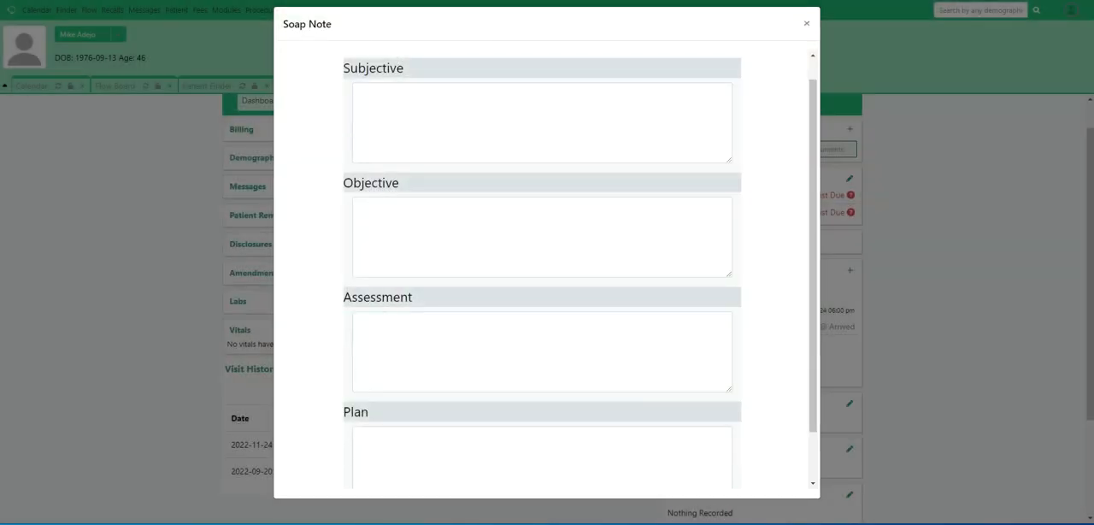
{"action": "scroll", "coordinate": [541, 269], "scroll_direction": "down", "scroll_amount": 1}
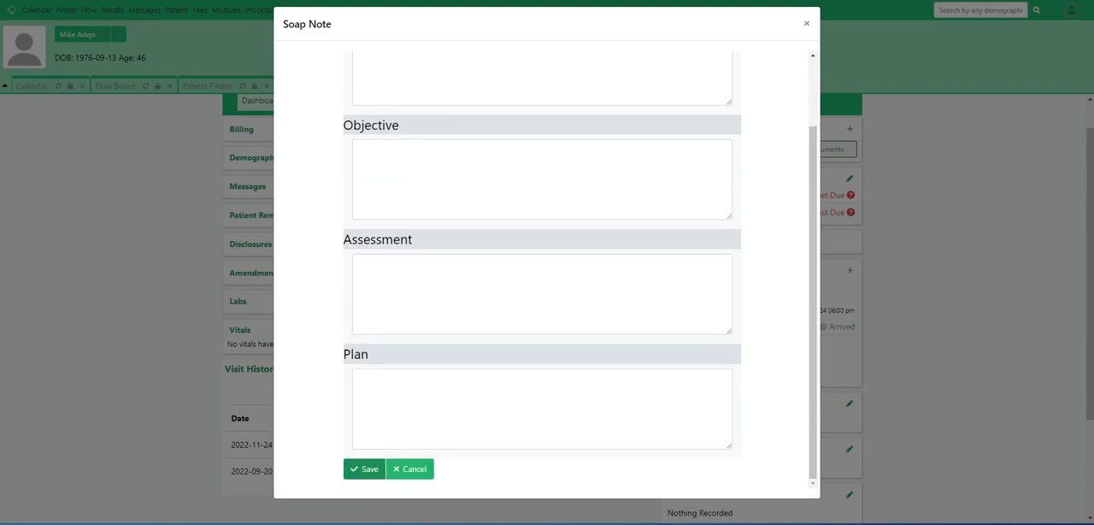
{"action": "left_click", "coordinate": [365, 469]}
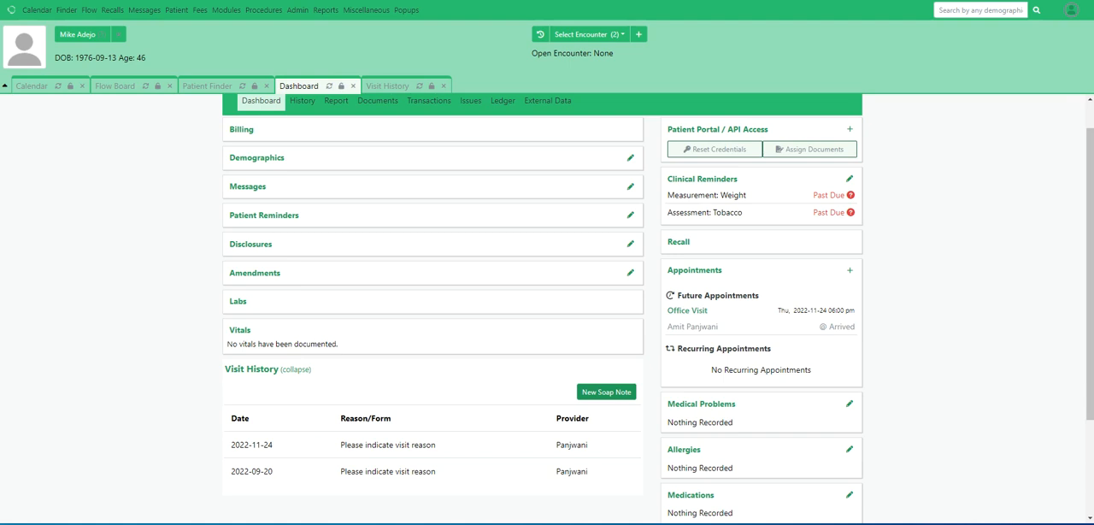
{"action": "scroll", "coordinate": [658, 308], "scroll_direction": "up", "scroll_amount": 1}
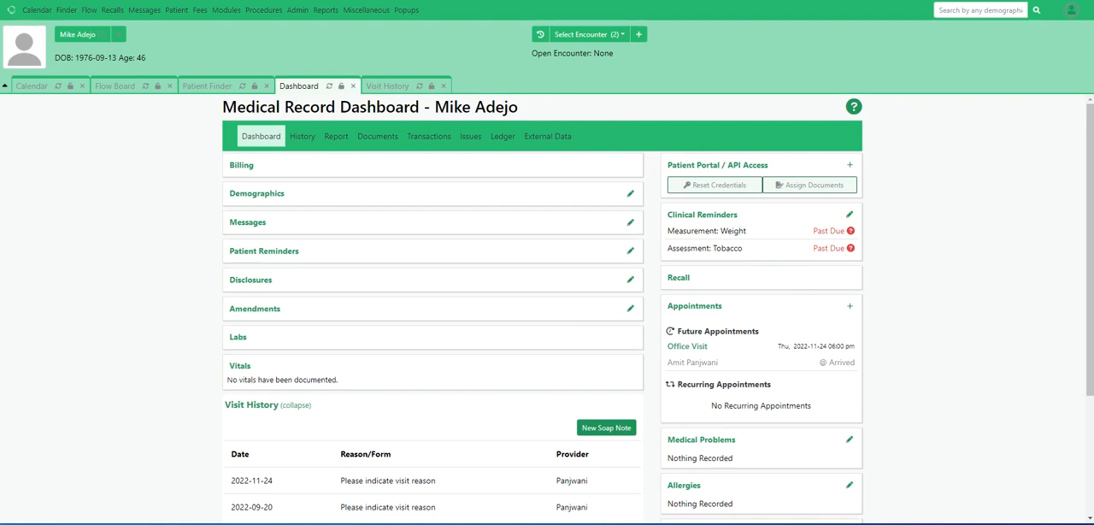